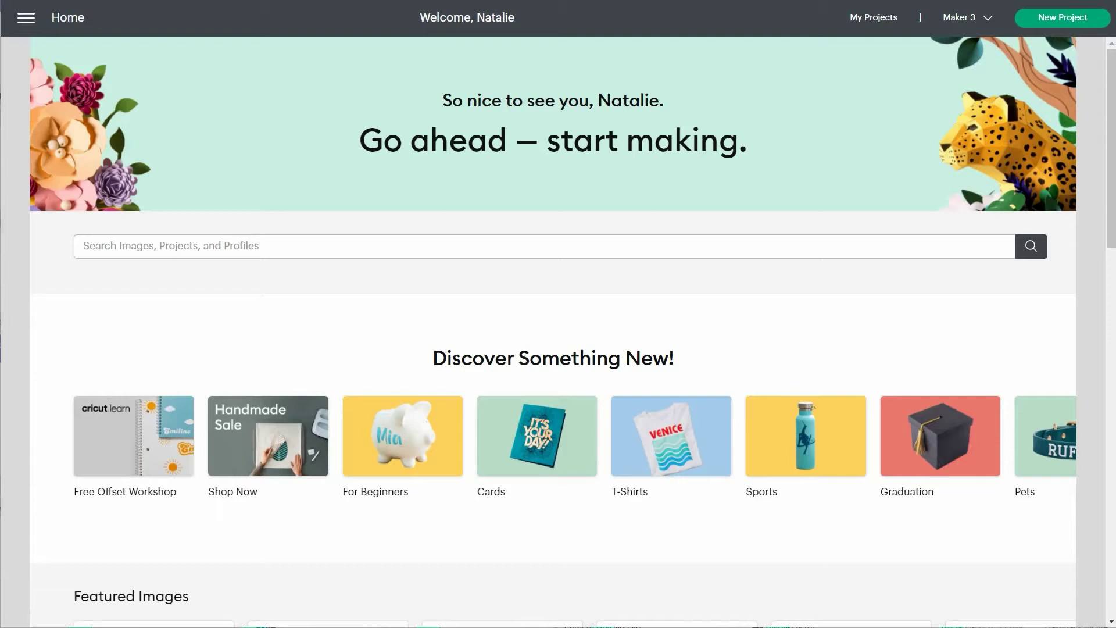
# Go to My Projects to list all 280 saved projects.
pyautogui.scroll(-1, 651, 451)
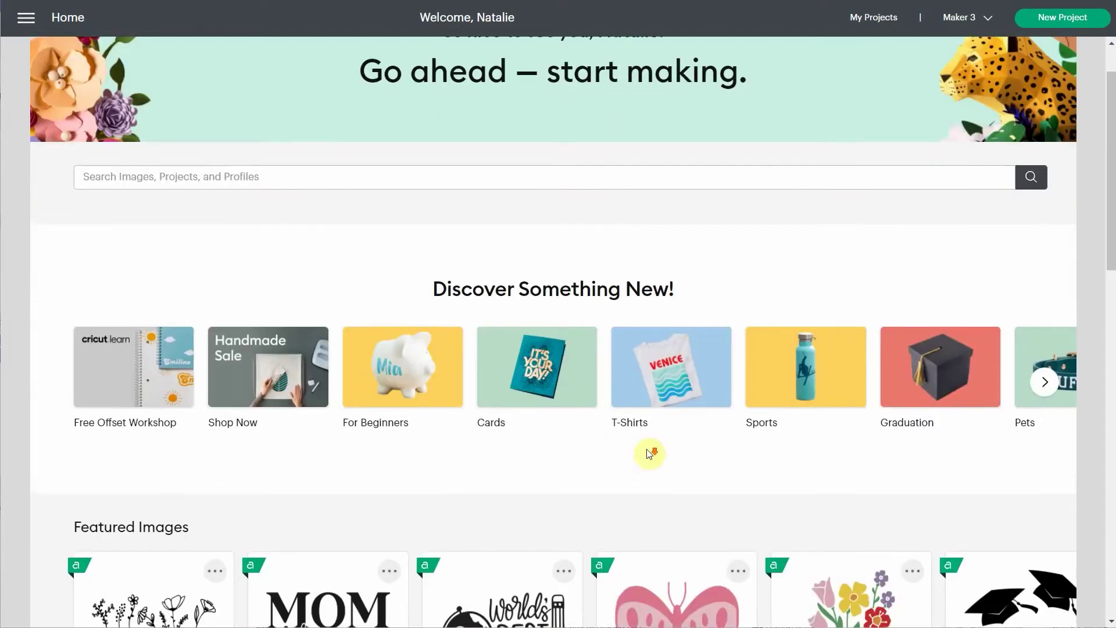
pyautogui.click(870, 22)
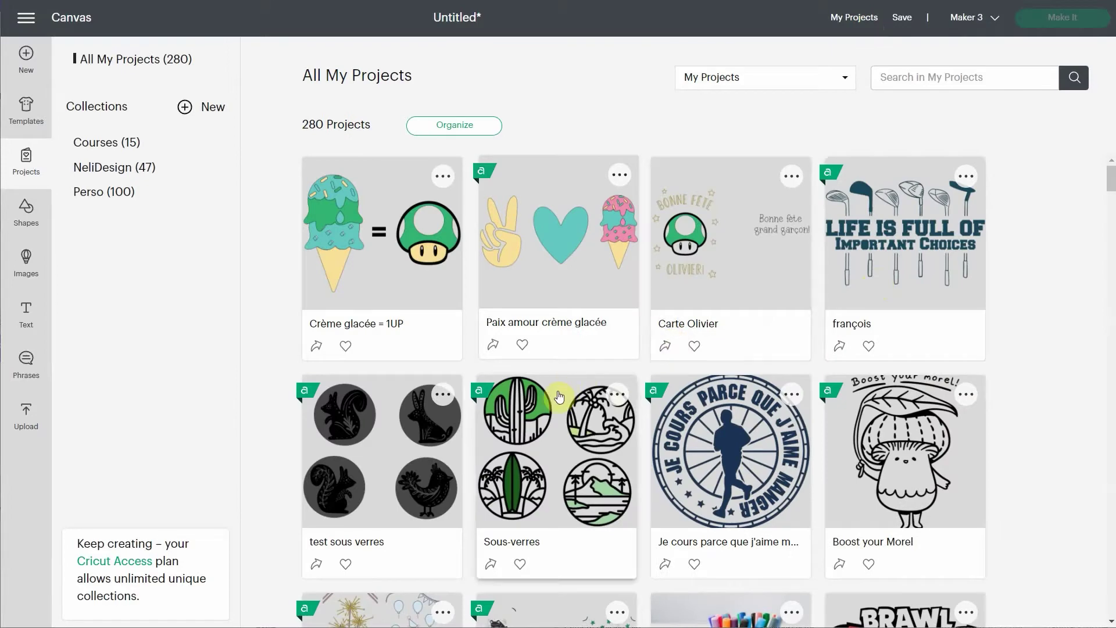
pyautogui.click(559, 397)
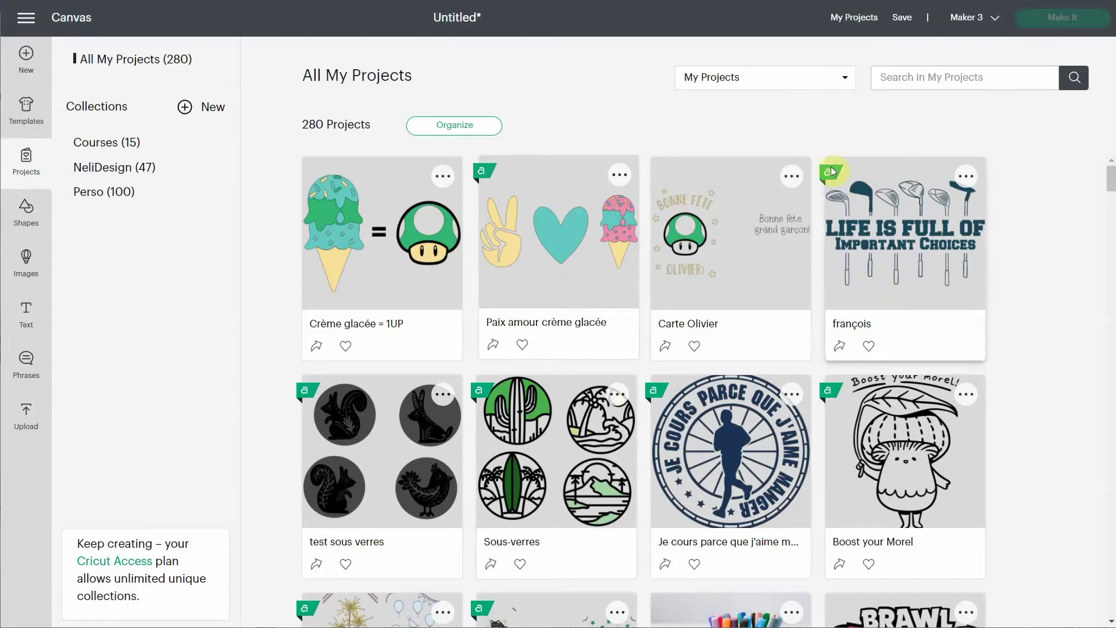
pyautogui.click(385, 193)
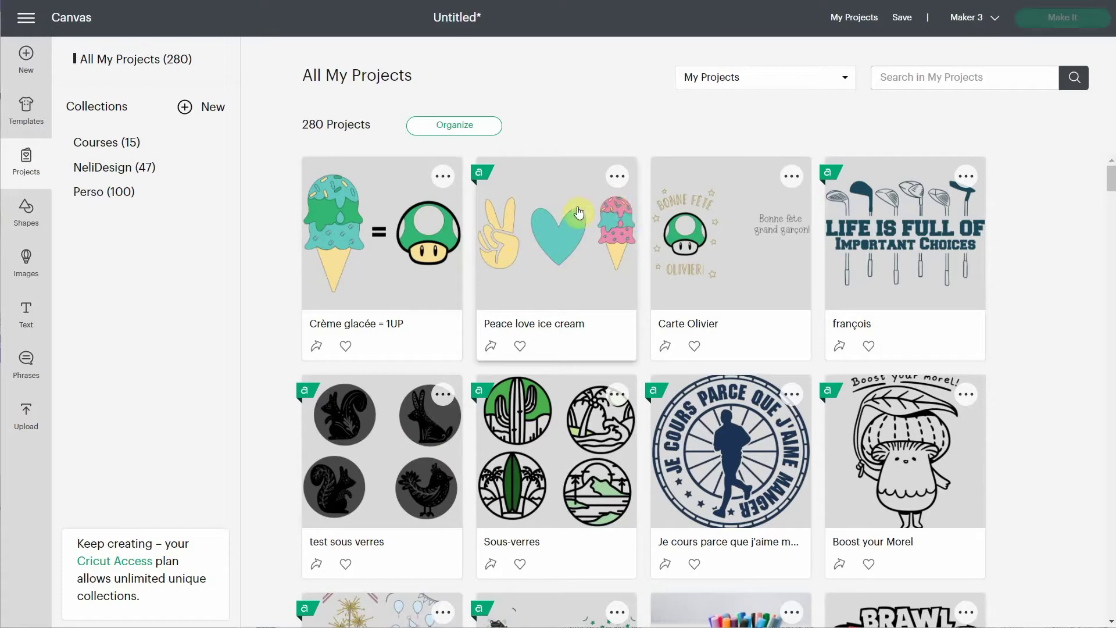
pyautogui.click(573, 278)
# Scroll through the Peace love ice cream project details, then bring up its Share Project dialog.
pyautogui.scroll(-5, 520, 274)
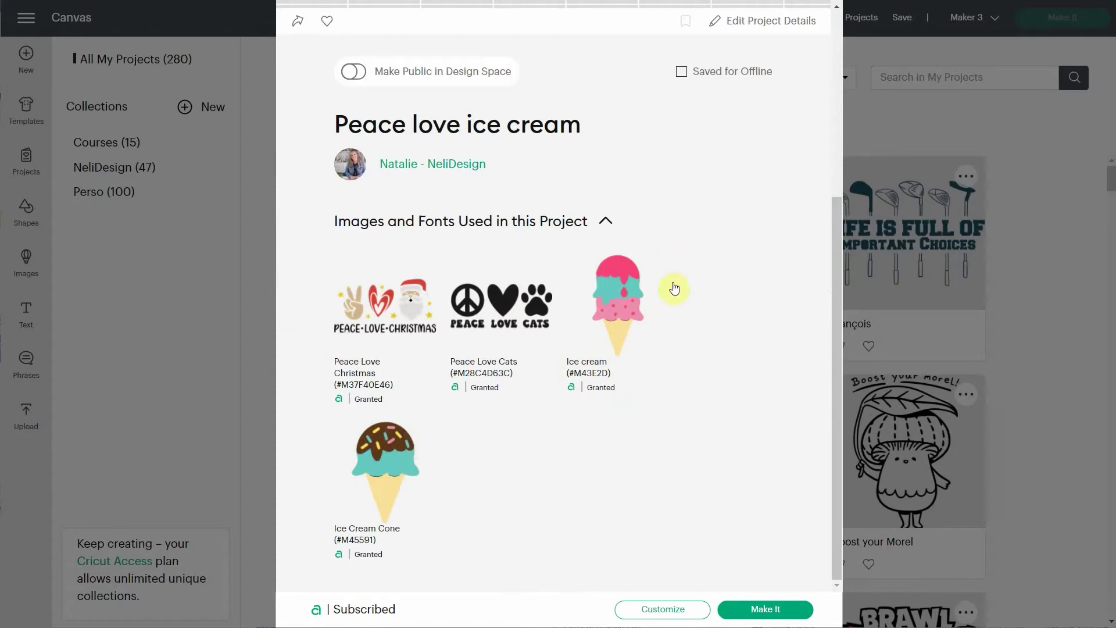
pyautogui.scroll(5, 704, 382)
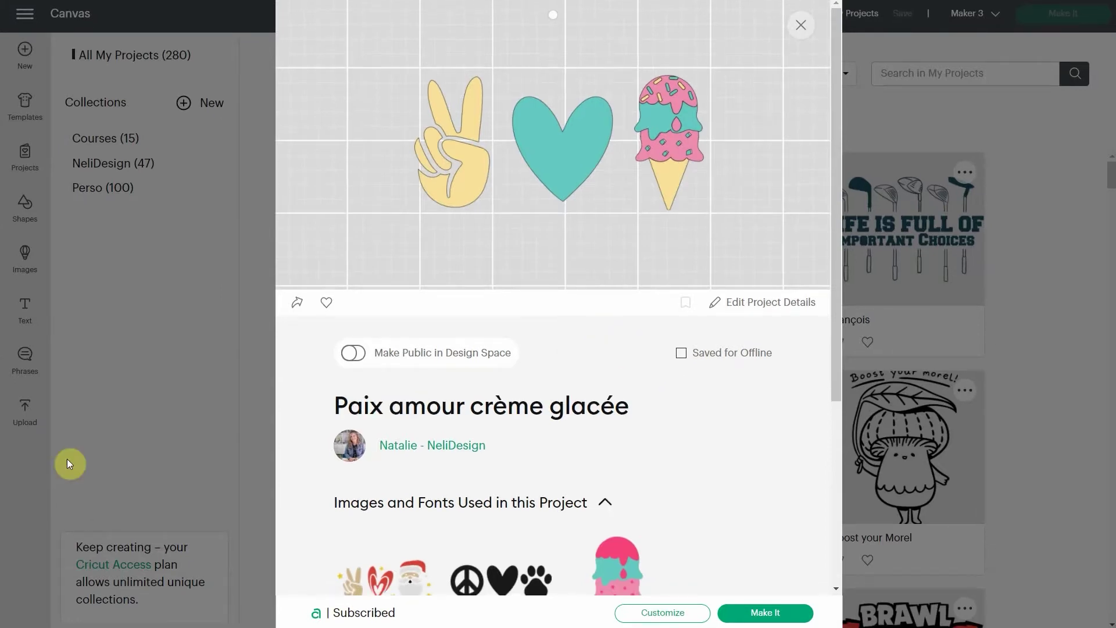
pyautogui.click(299, 305)
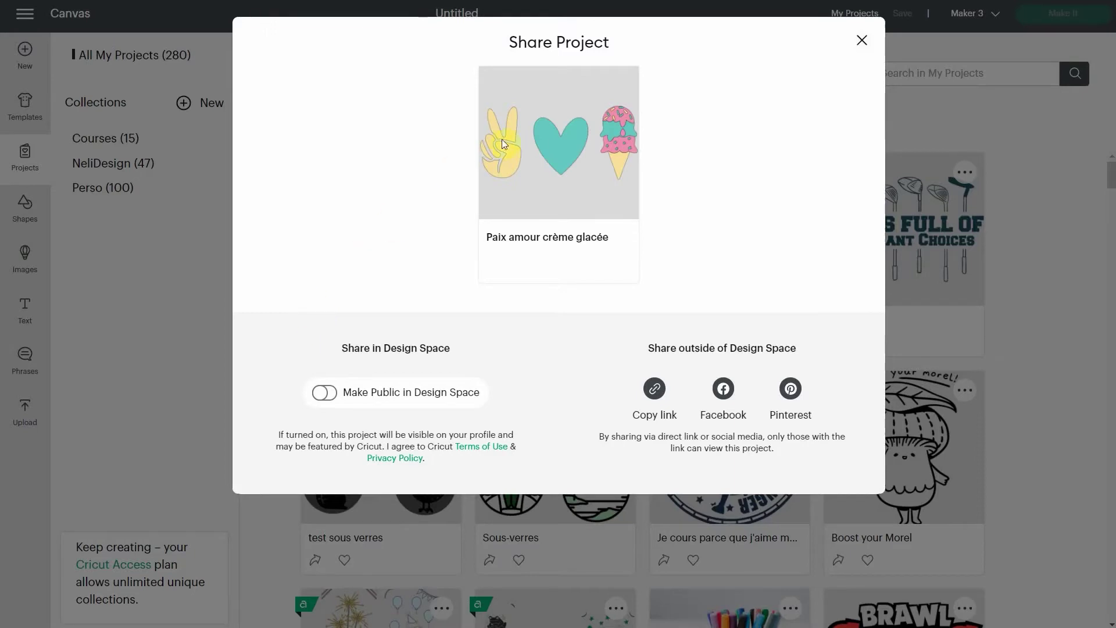
# Copy the project's share link and start a new incognito Chrome window.
pyautogui.click(653, 392)
pyautogui.hotkey('ctrl', 'shift', 'n')
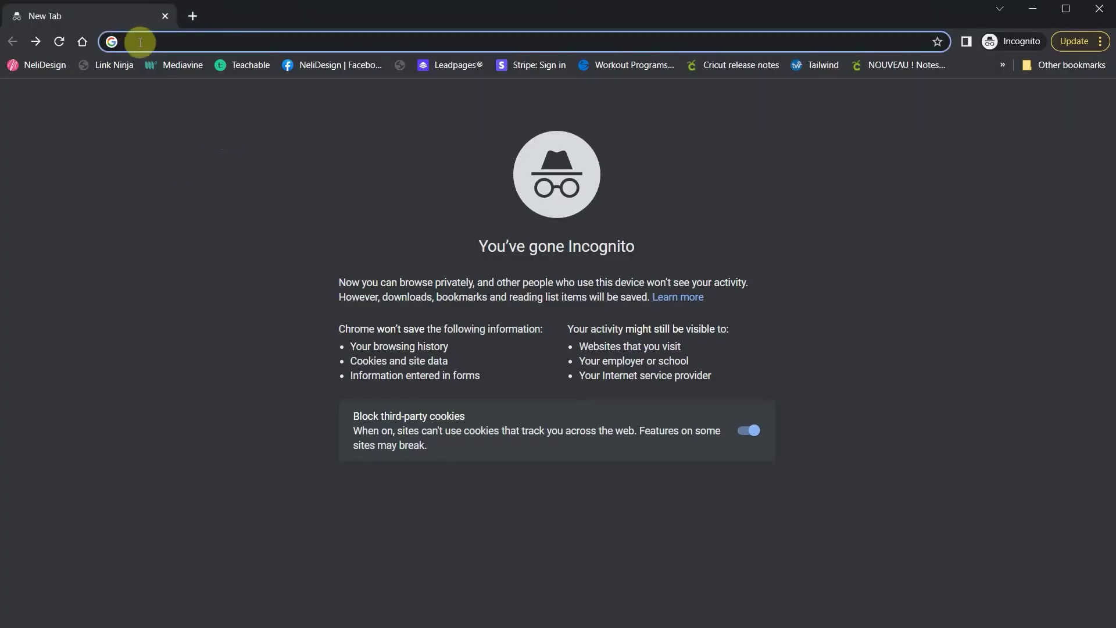
pyautogui.hotkey('ctrl', 'v')
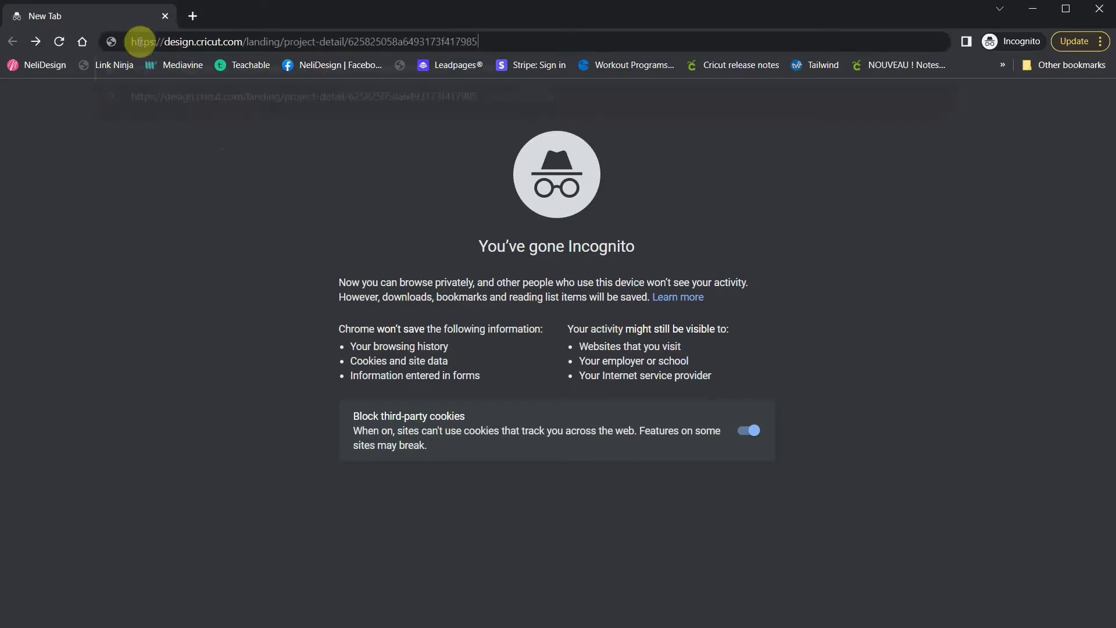
pyautogui.press('Return')
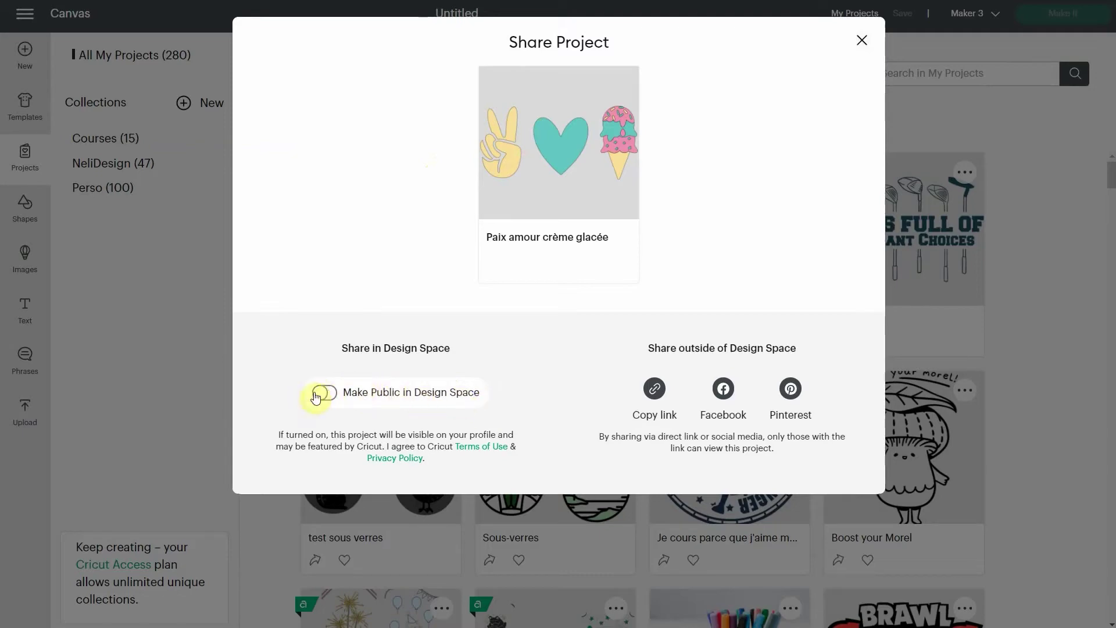
# Close Share Project, make the project public in Design Space, and close its details.
pyautogui.click(863, 41)
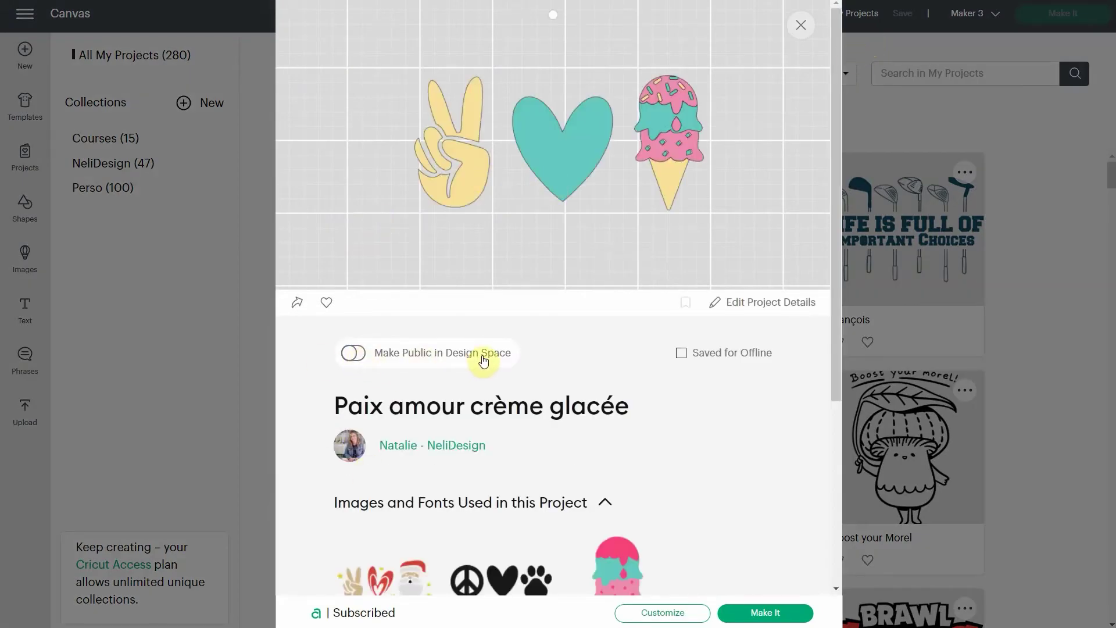
pyautogui.click(355, 352)
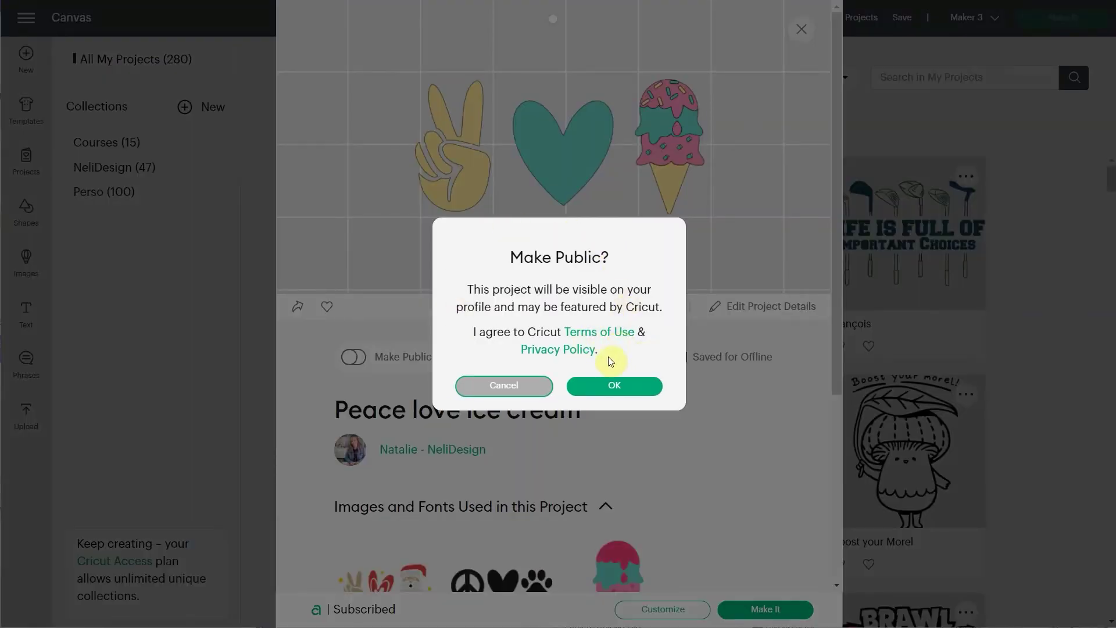
pyautogui.click(646, 389)
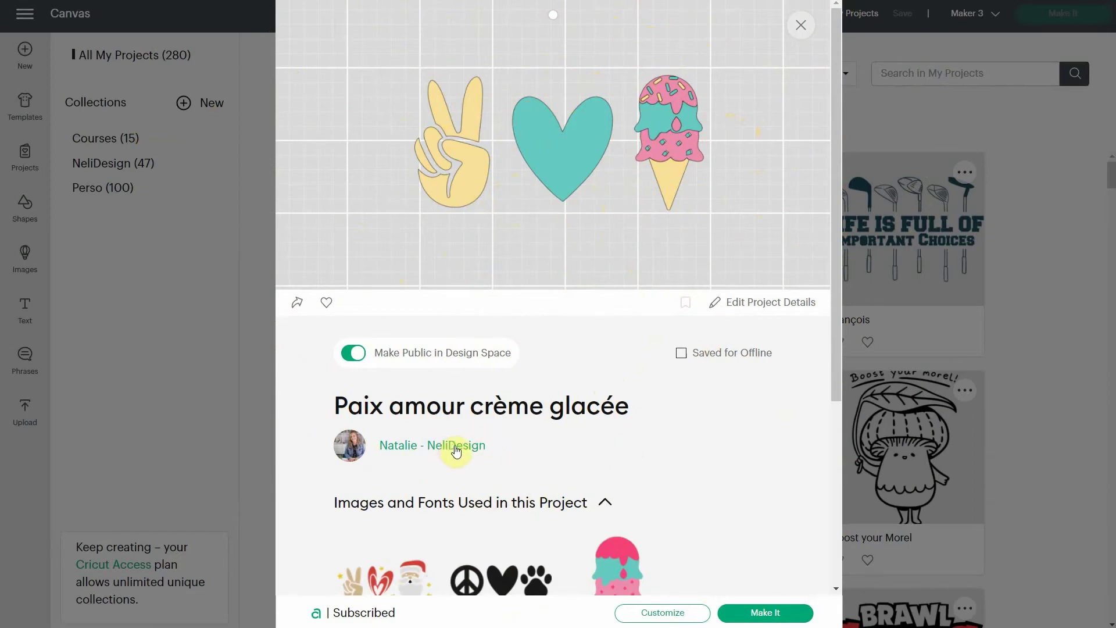
pyautogui.click(801, 26)
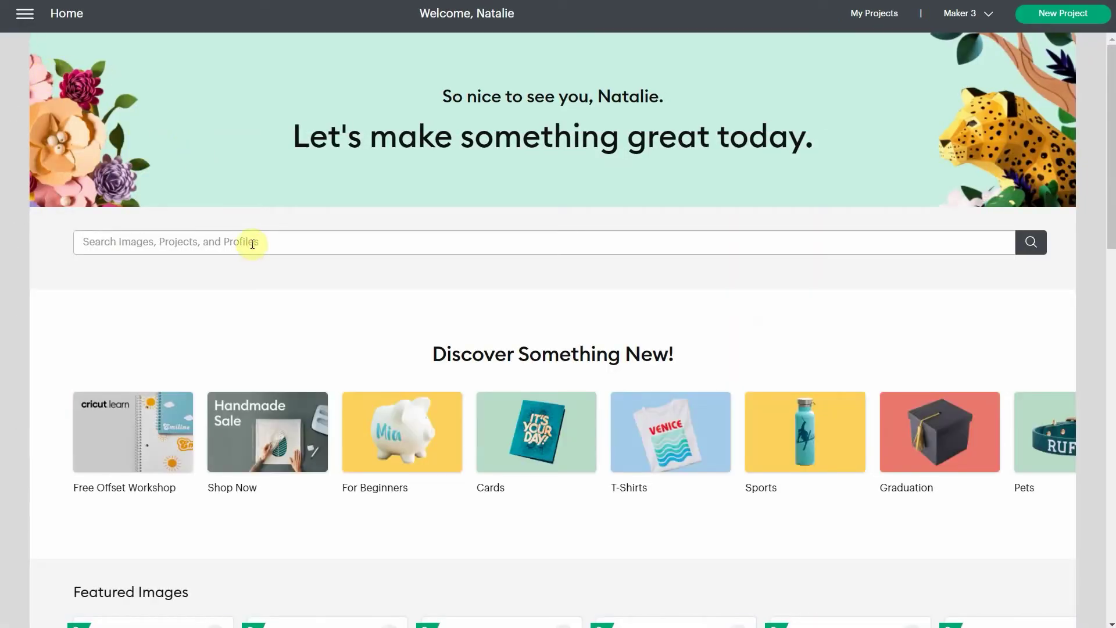
# Search 'nelidesign' and browse the matching community member profile's shared projects.
pyautogui.write('nelidesign')
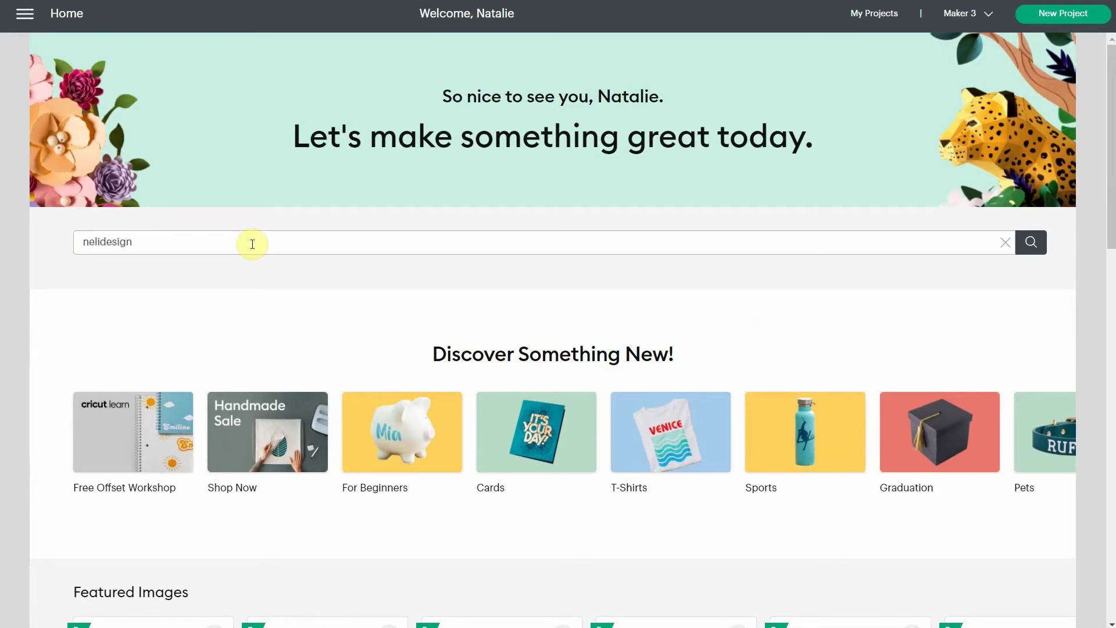
pyautogui.press('Return')
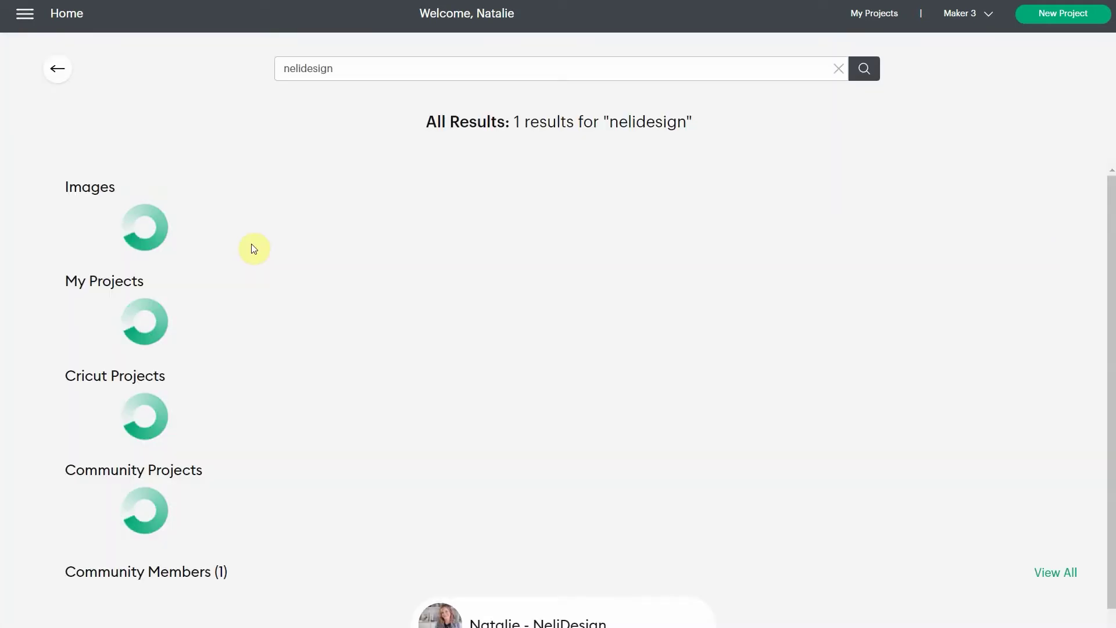
pyautogui.scroll(-2, 251, 244)
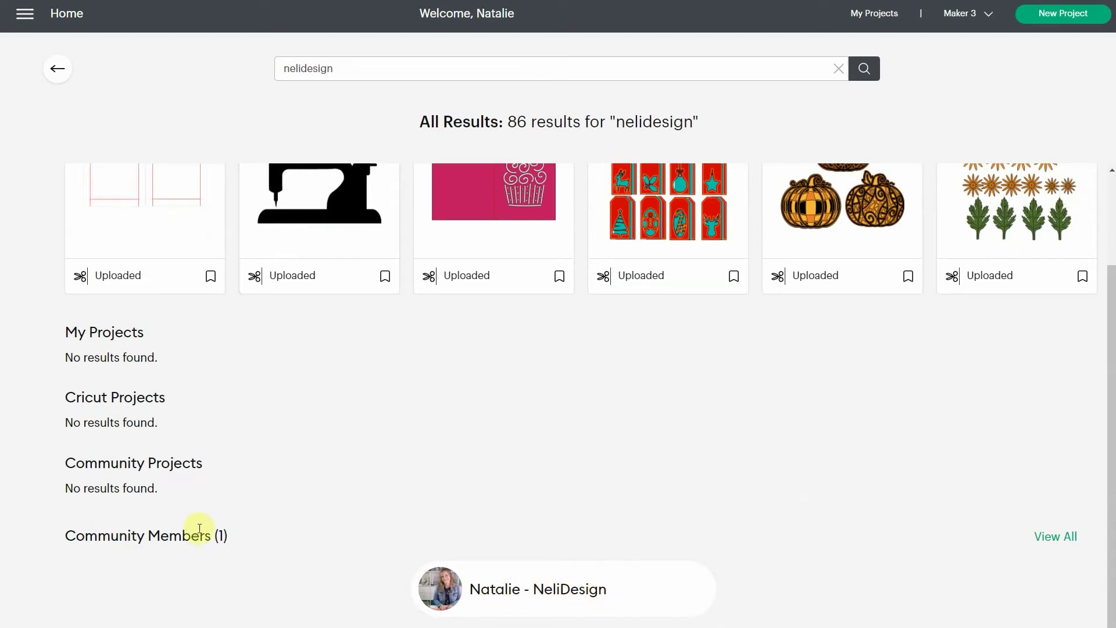
pyautogui.click(568, 596)
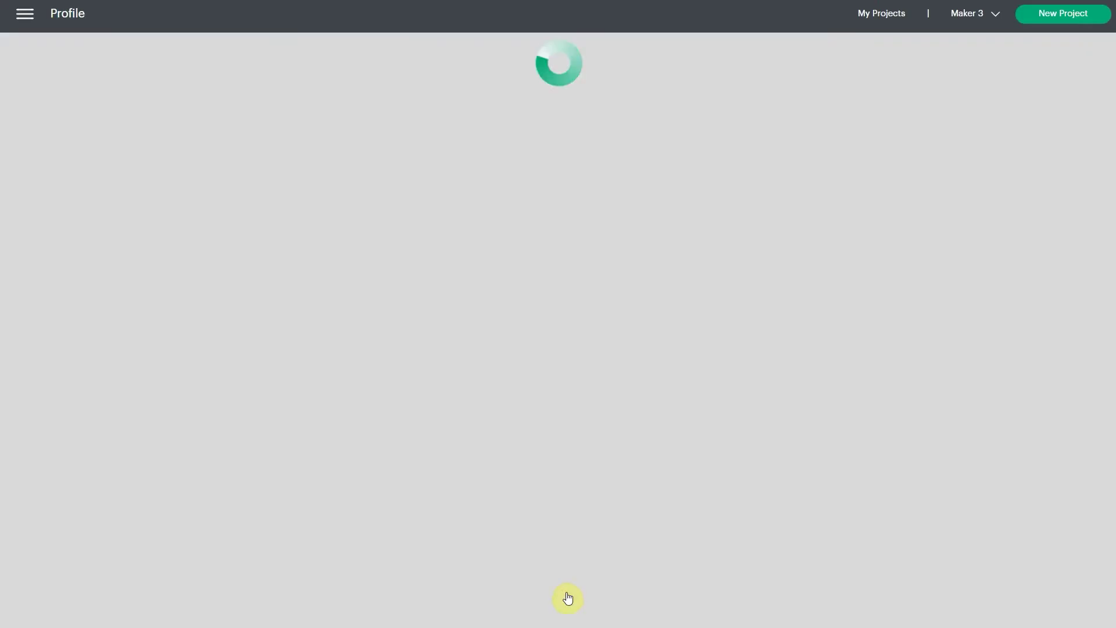
pyautogui.scroll(-2, 750, 244)
pyautogui.scroll(-3, 744, 268)
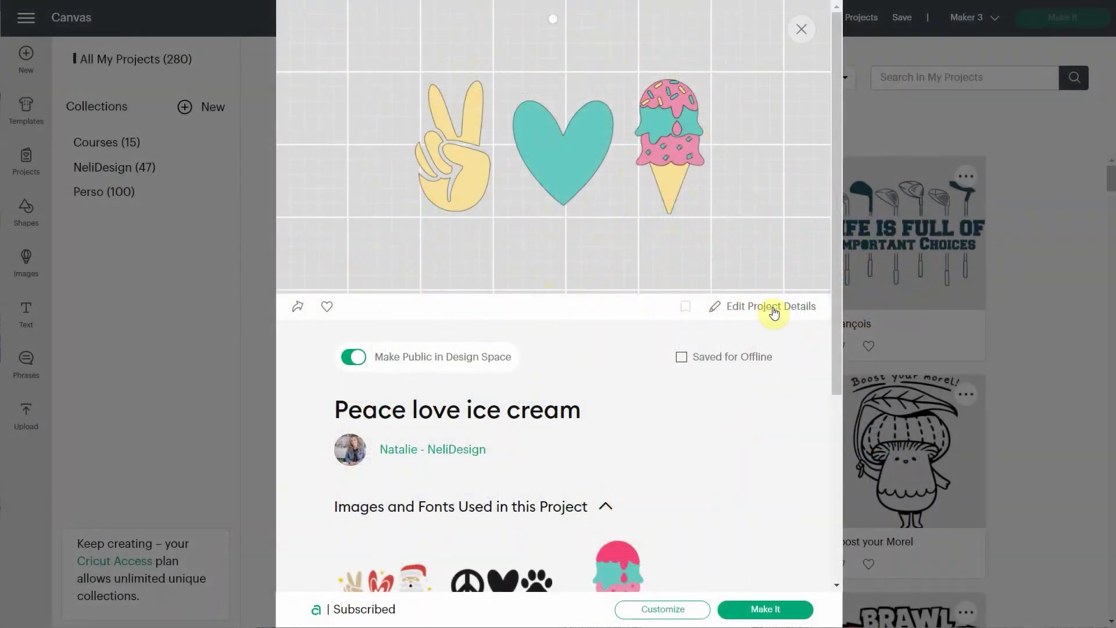
# Add the Infusible Ink tag and the description 'Infusible ink t-shirt for kid'.
pyautogui.click(773, 308)
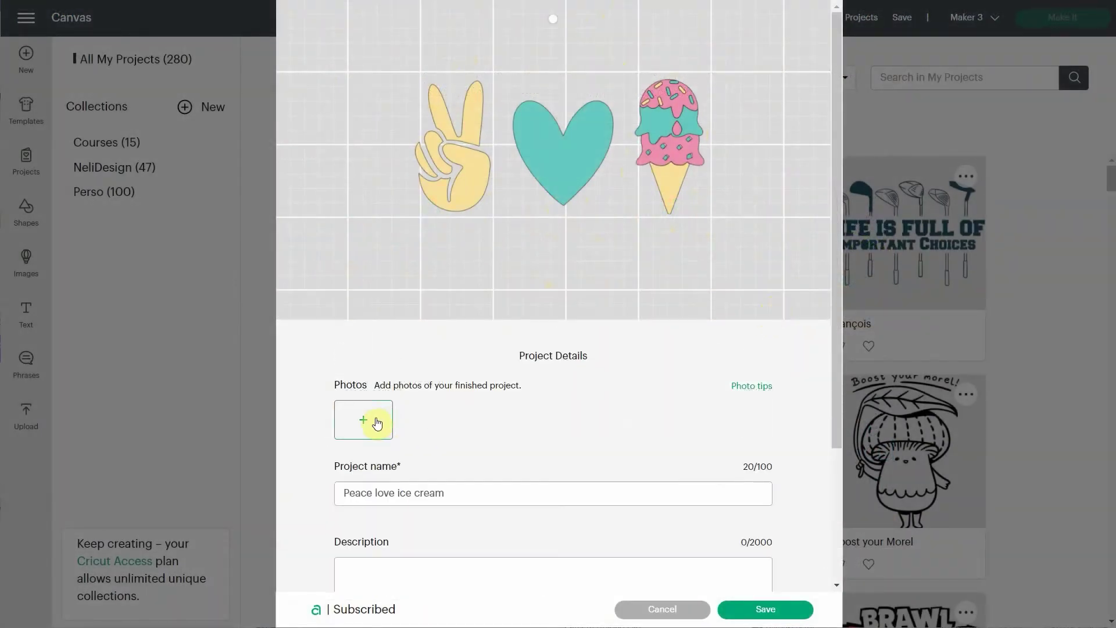
pyautogui.scroll(-3, 372, 407)
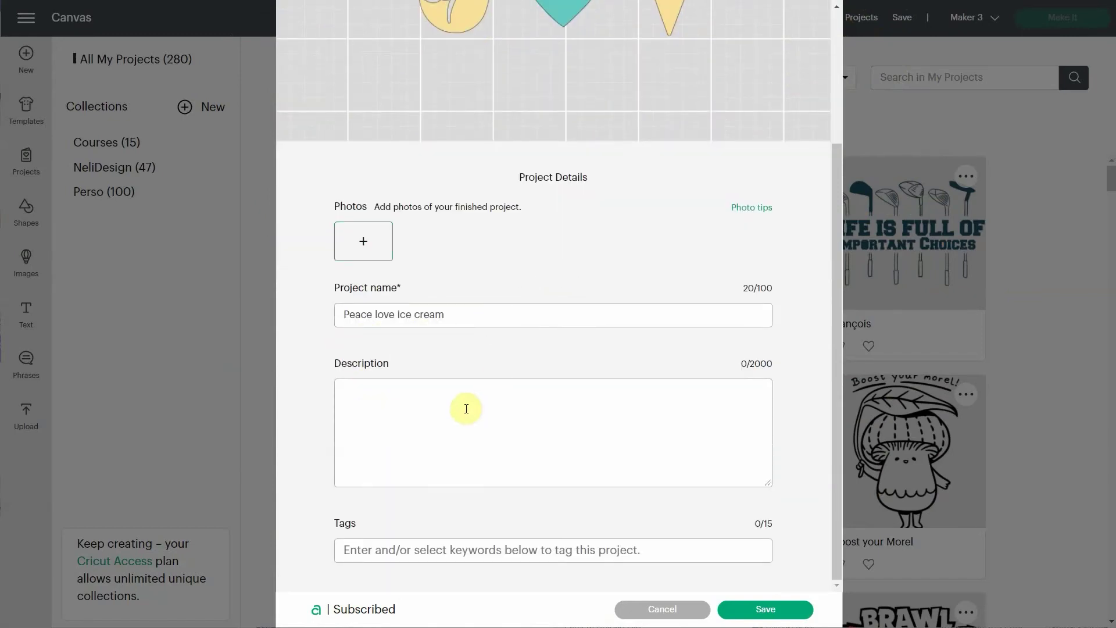
pyautogui.click(434, 552)
pyautogui.write('in')
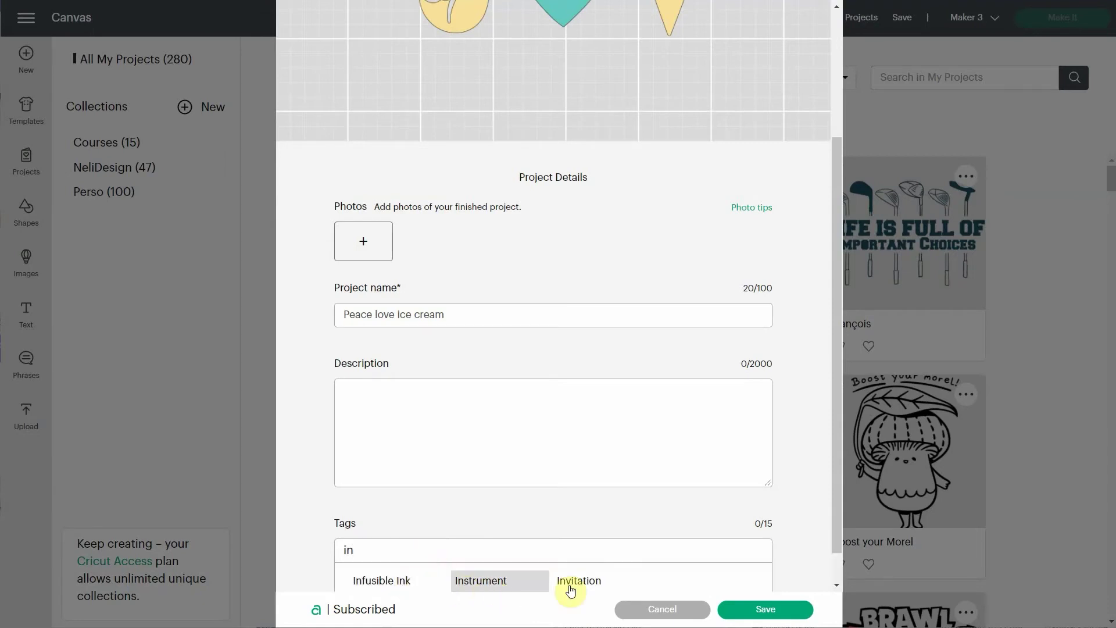
pyautogui.click(410, 583)
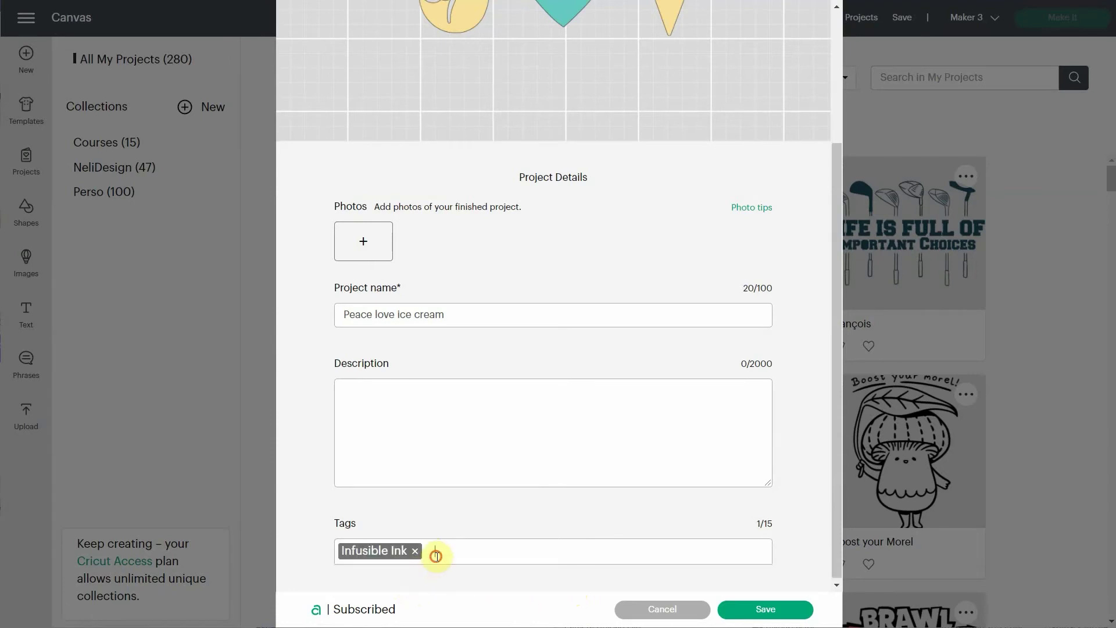
pyautogui.write('t')
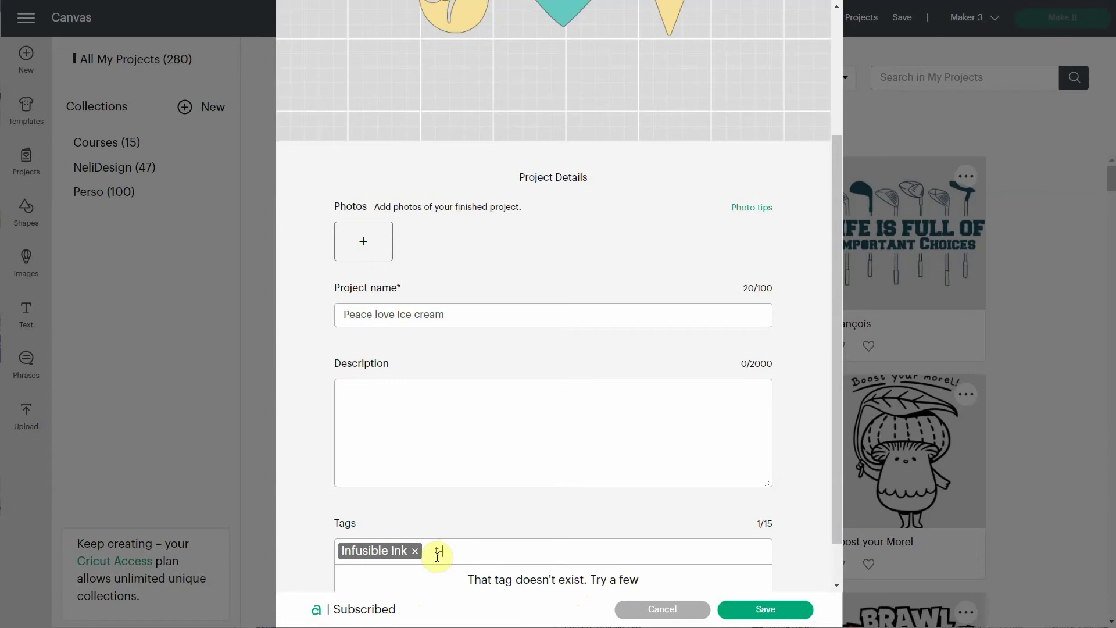
pyautogui.press('BackSpace')
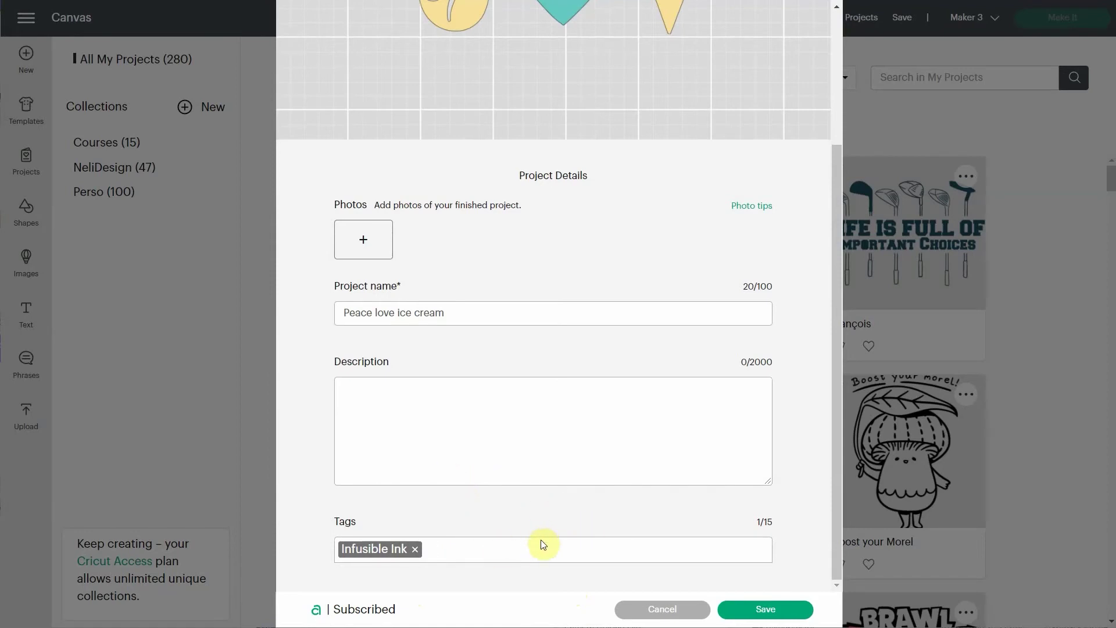
pyautogui.click(421, 410)
pyautogui.write('Infusible ink th')
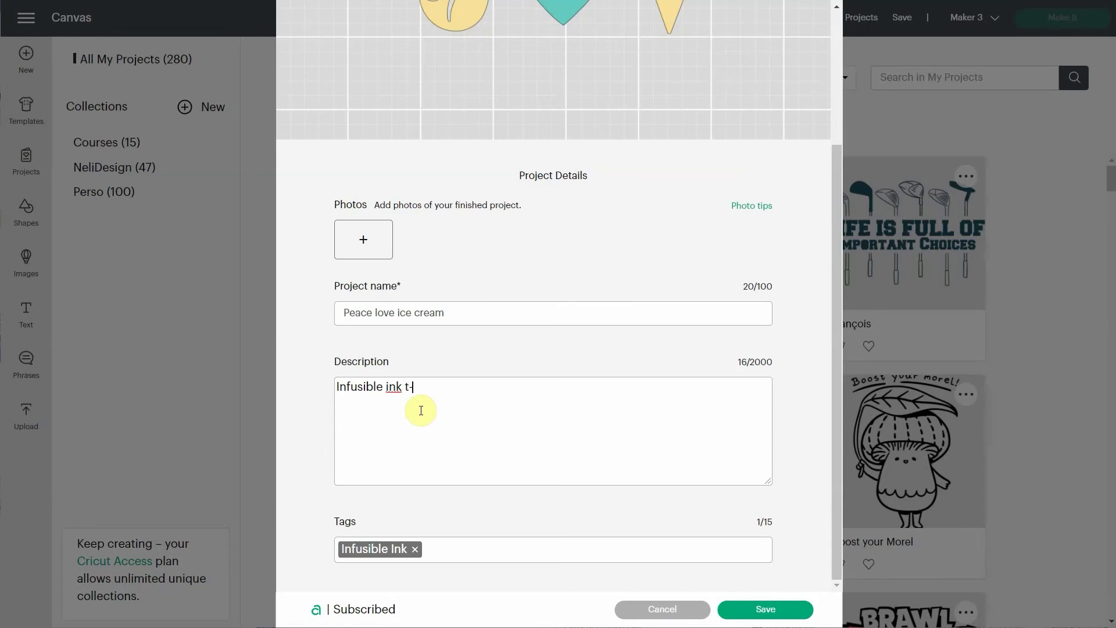
pyautogui.write('shirt for kid')
# Upload Paix-amour-creme glacée-1.jpg as the project photo and save the details.
pyautogui.click(366, 240)
pyautogui.scroll(-5, 433, 250)
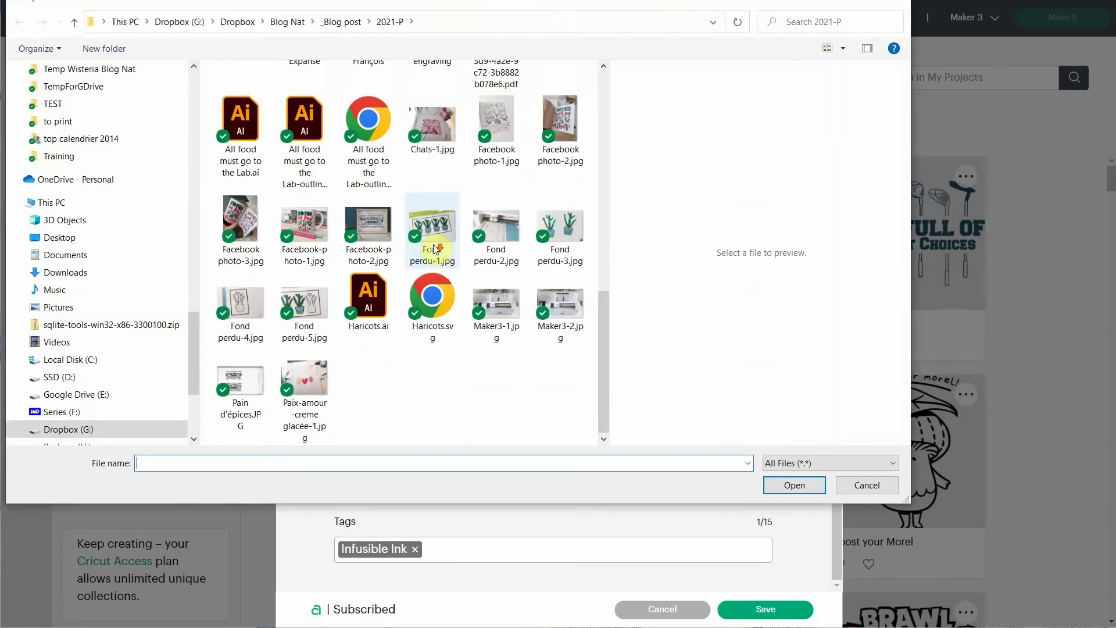
pyautogui.click(305, 401)
pyautogui.click(796, 484)
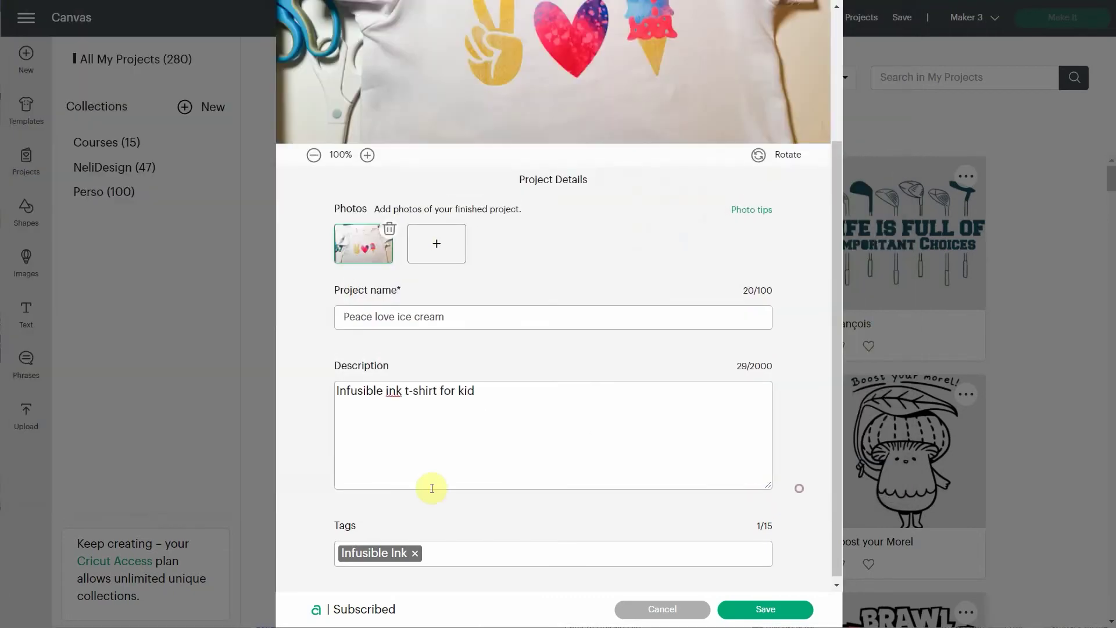
pyautogui.scroll(3, 591, 161)
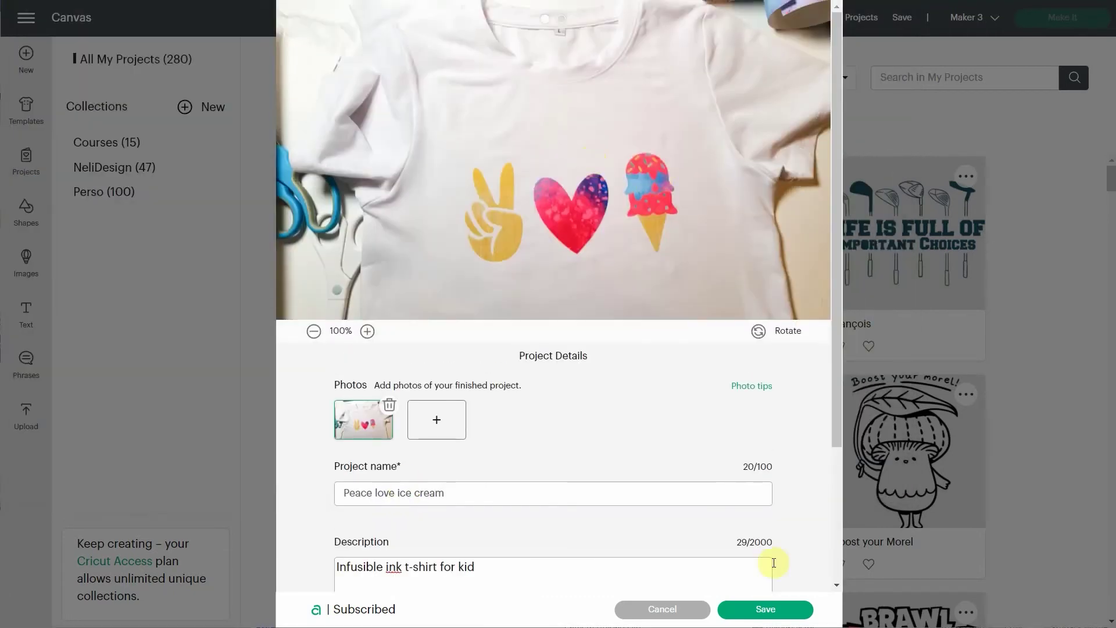
pyautogui.click(767, 614)
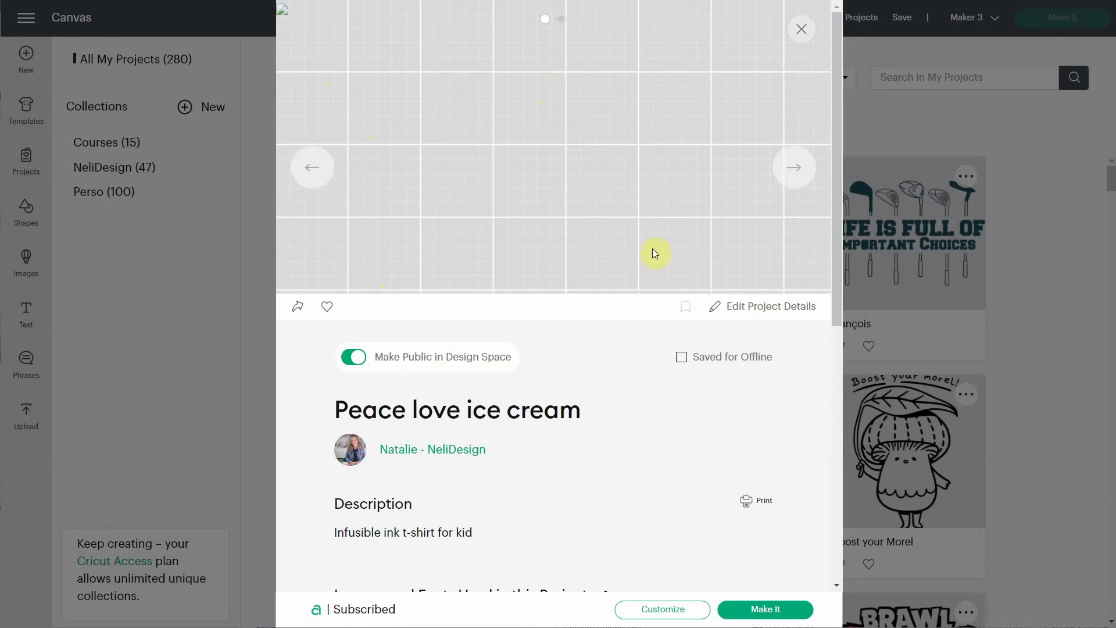
pyautogui.click(797, 169)
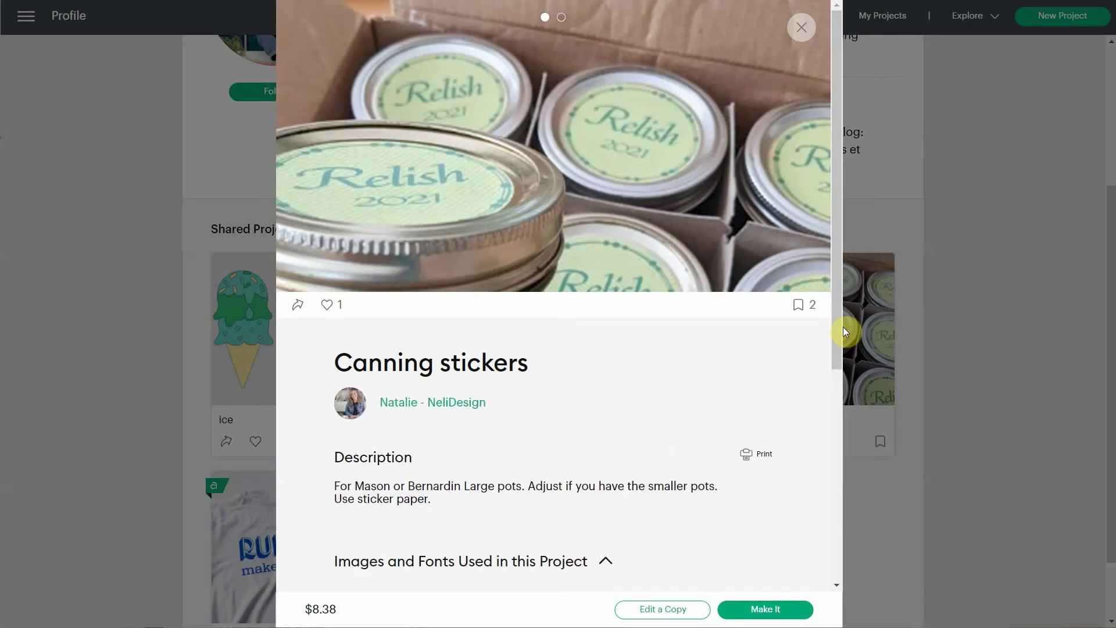
# Scroll through the Canning stickers project details to look them over.
pyautogui.scroll(-5, 453, 456)
pyautogui.scroll(-2, 453, 461)
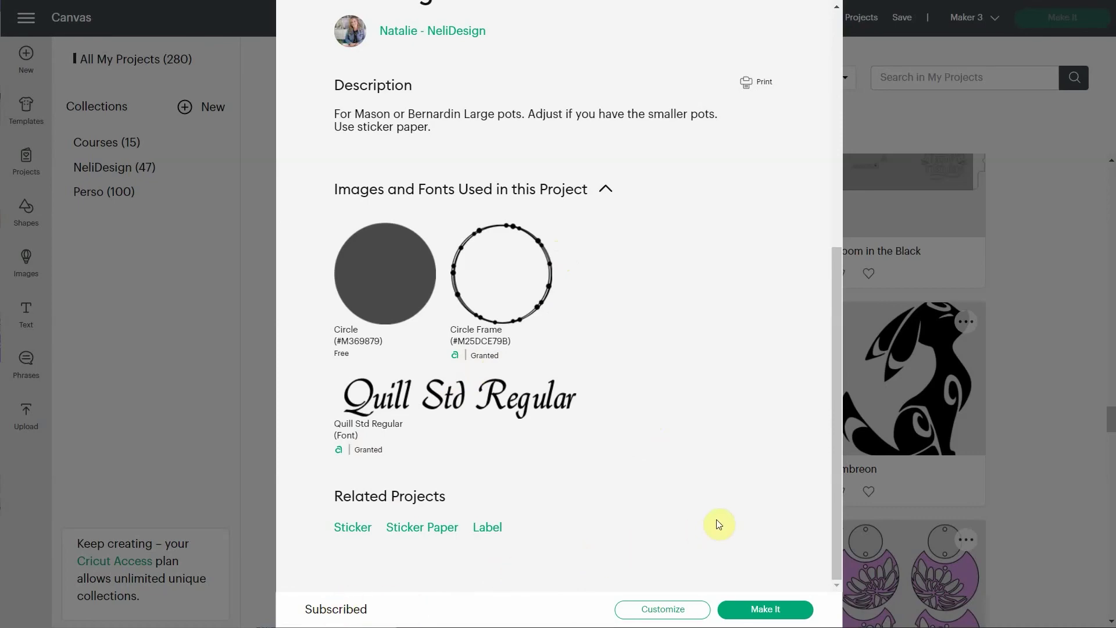
pyautogui.scroll(6, 696, 510)
pyautogui.scroll(-4, 695, 505)
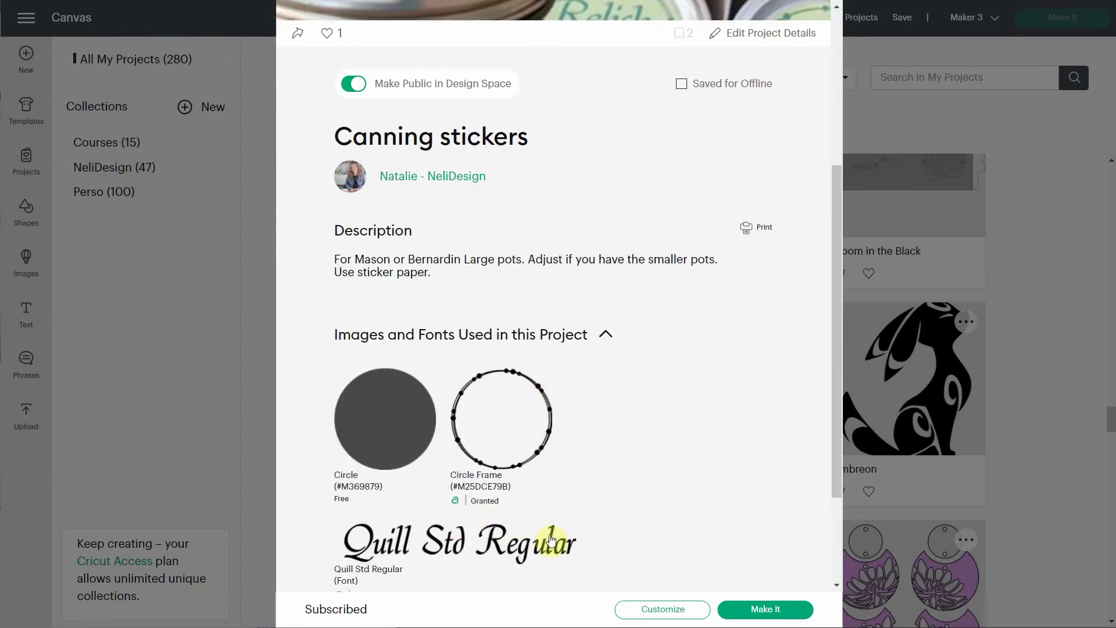
pyautogui.scroll(5, 701, 422)
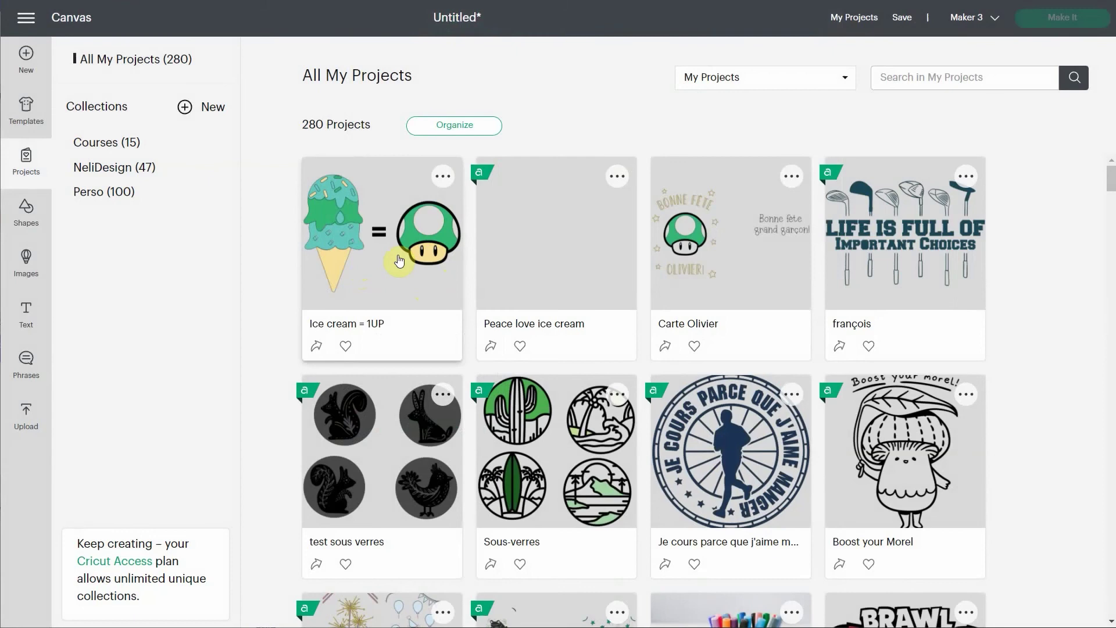
# Make the Ice cream = 1UP project public in Design Space and close its details.
pyautogui.click(379, 266)
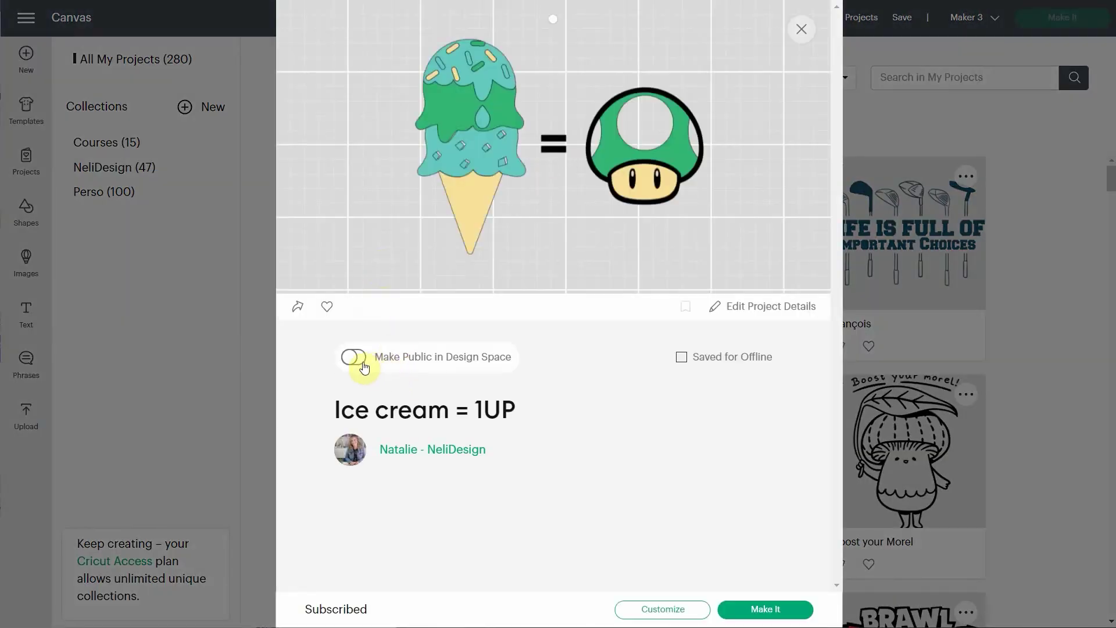
pyautogui.click(362, 360)
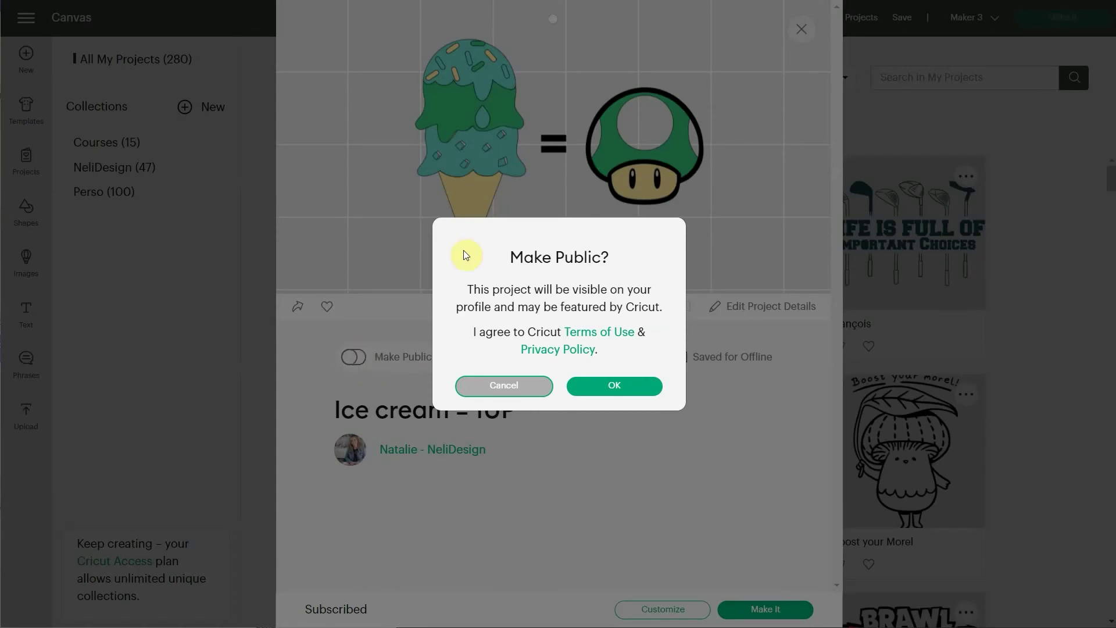
pyautogui.click(630, 386)
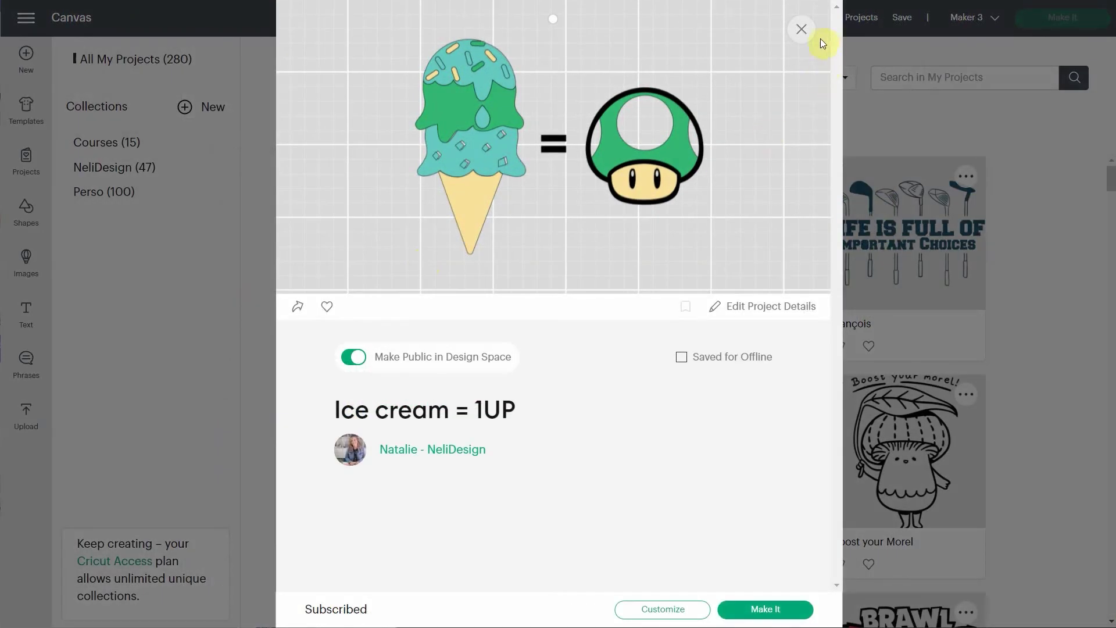
pyautogui.click(802, 30)
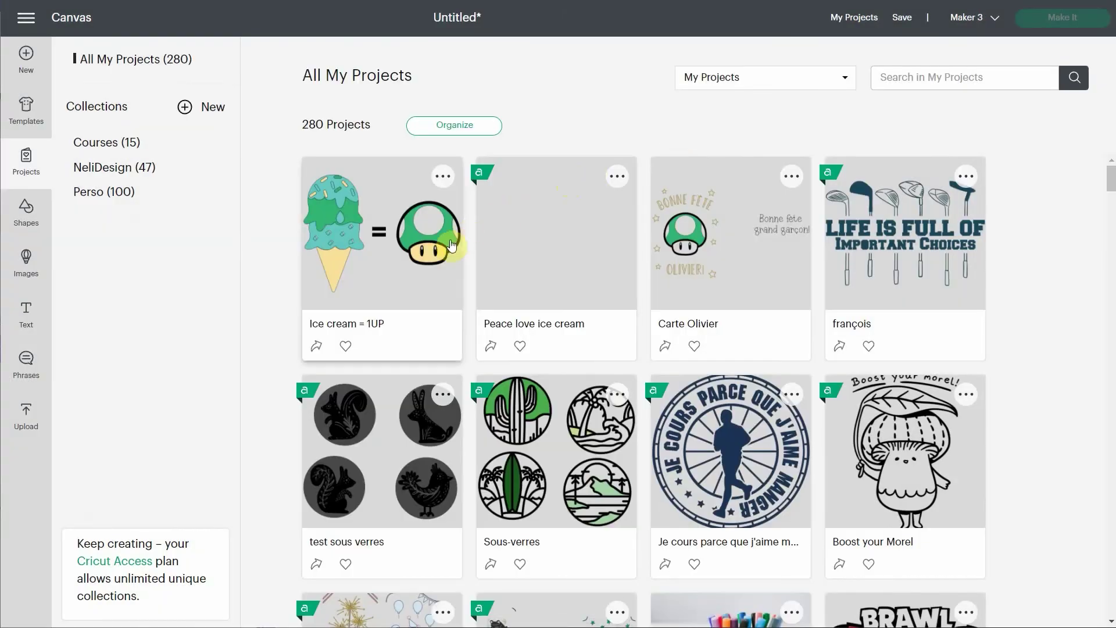